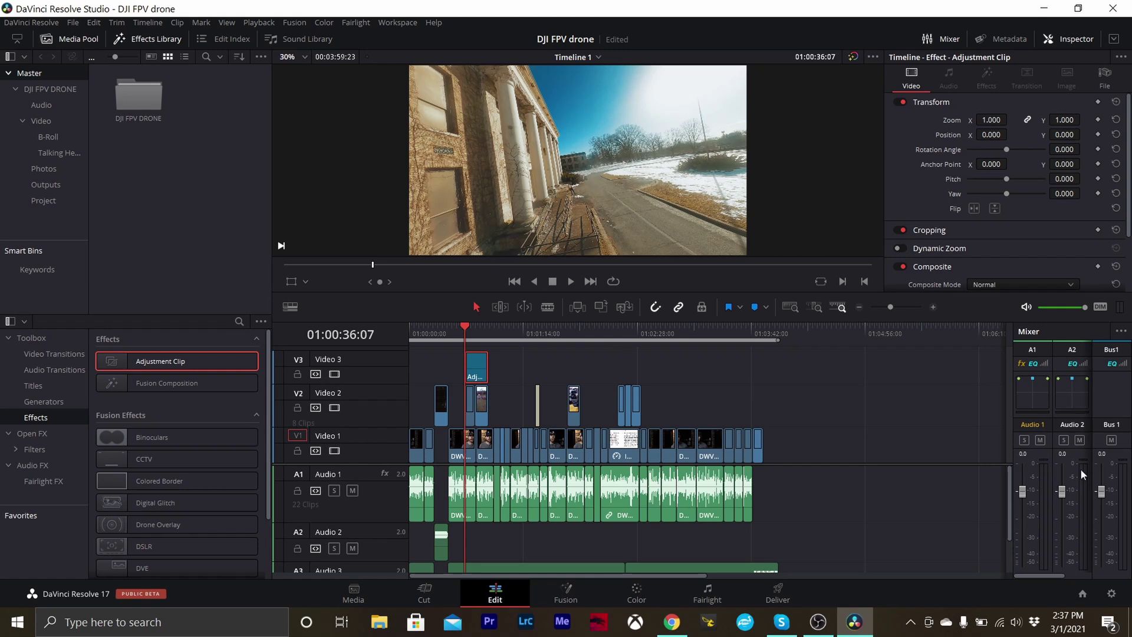
- Check the project settings without changing anything, then clear the clip selection
click(1112, 594)
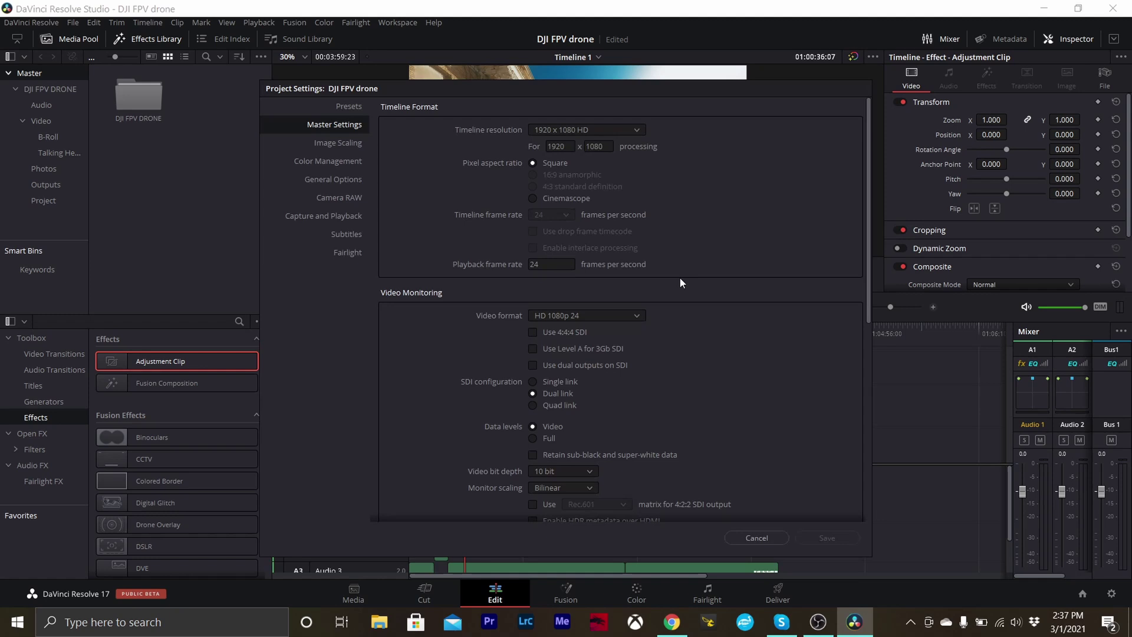
click(744, 537)
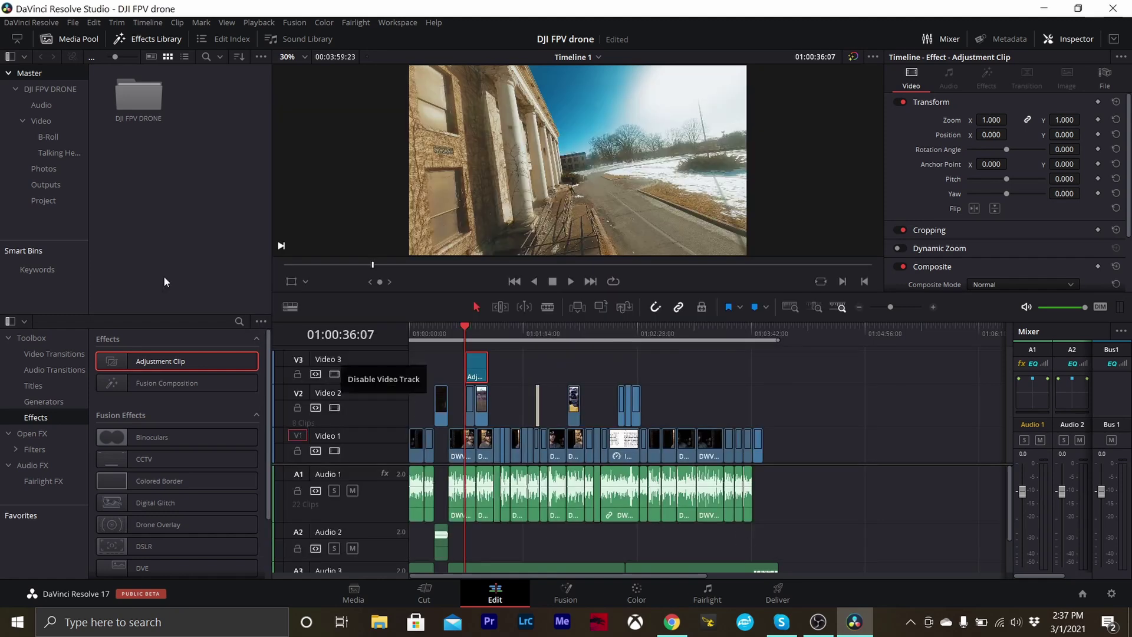
click(135, 169)
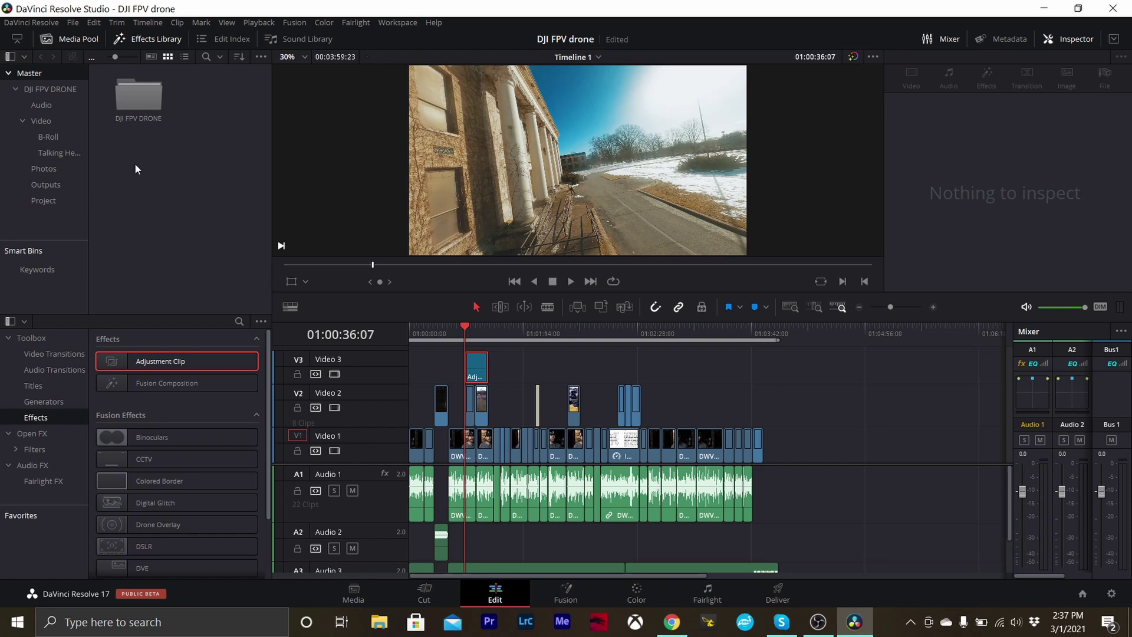
- Start a new timeline named 'Vertical' with Use Project Settings turned off
right_click(135, 165)
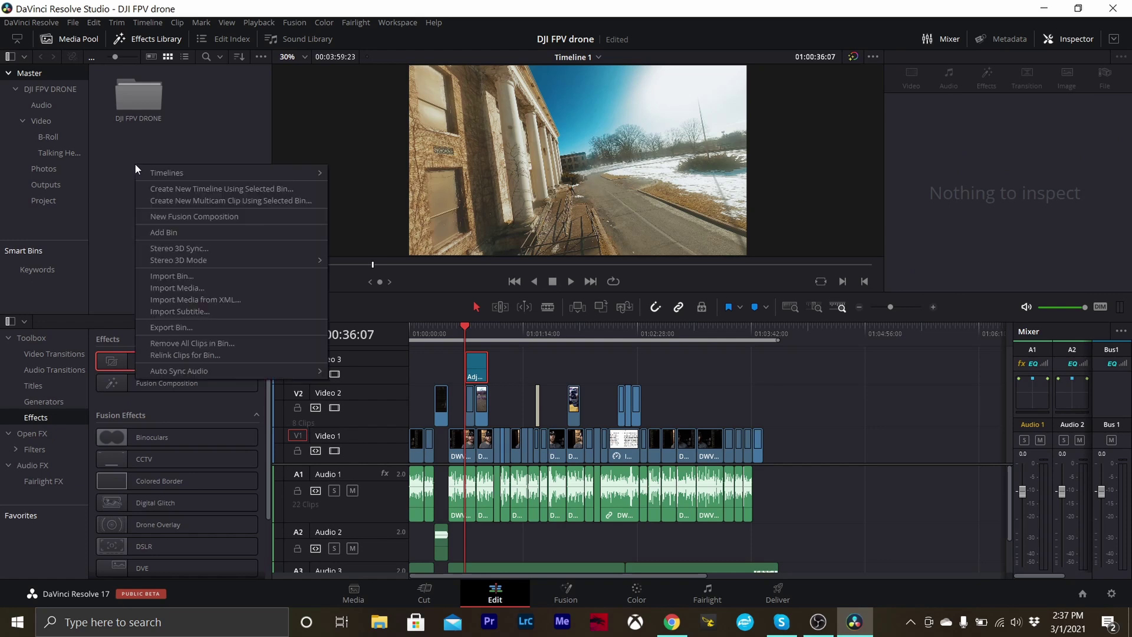
mouse_move(179, 176)
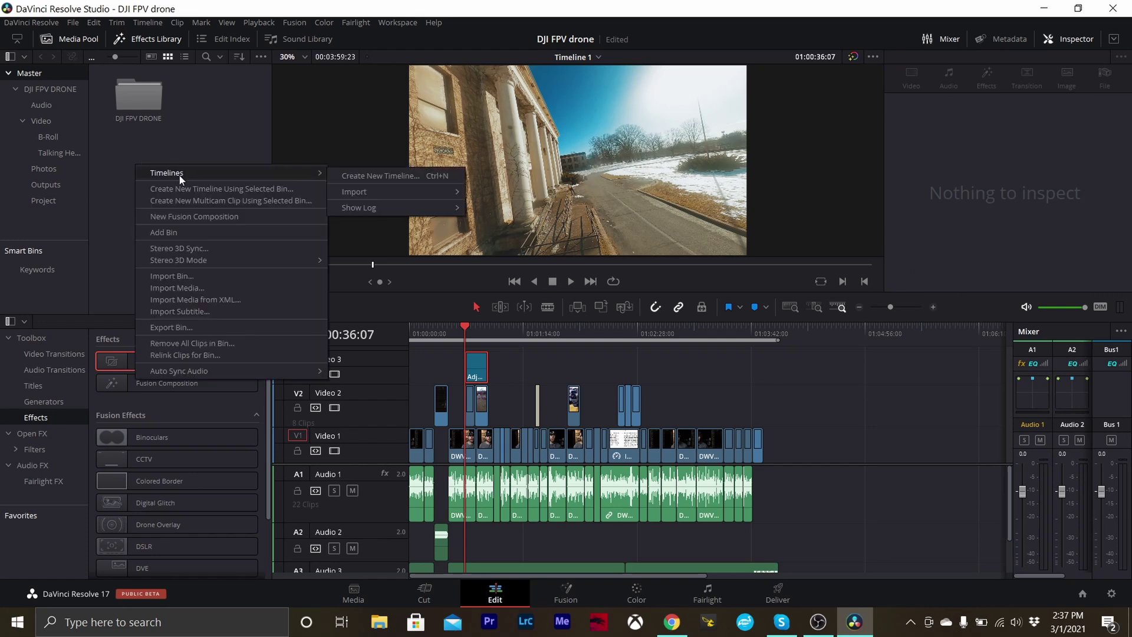
click(366, 177)
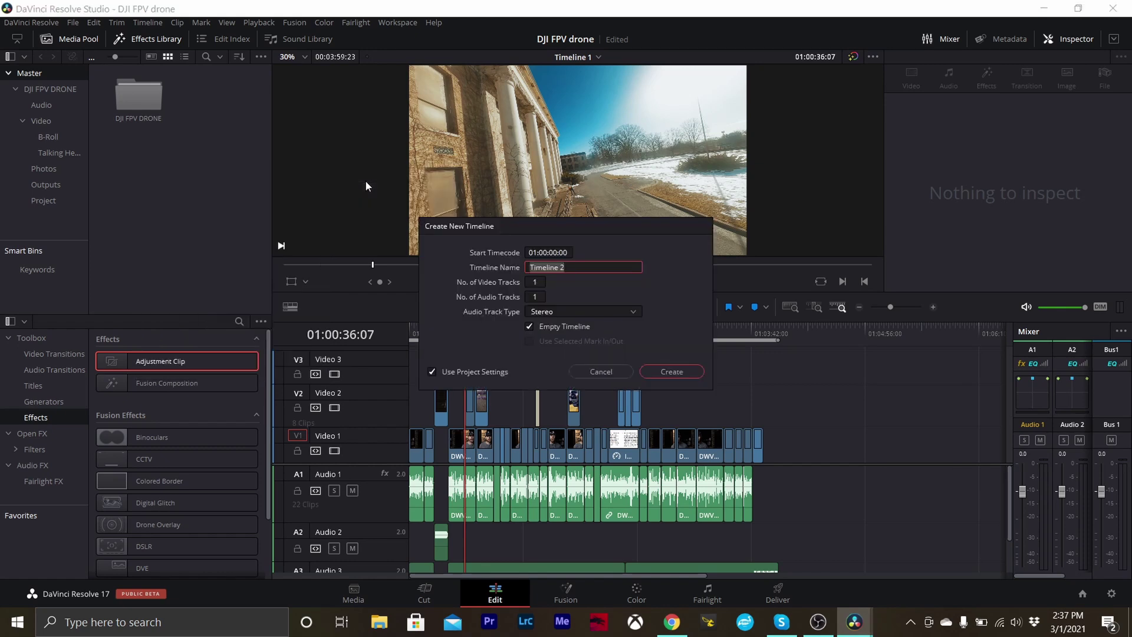
text(Vertical)
click(431, 372)
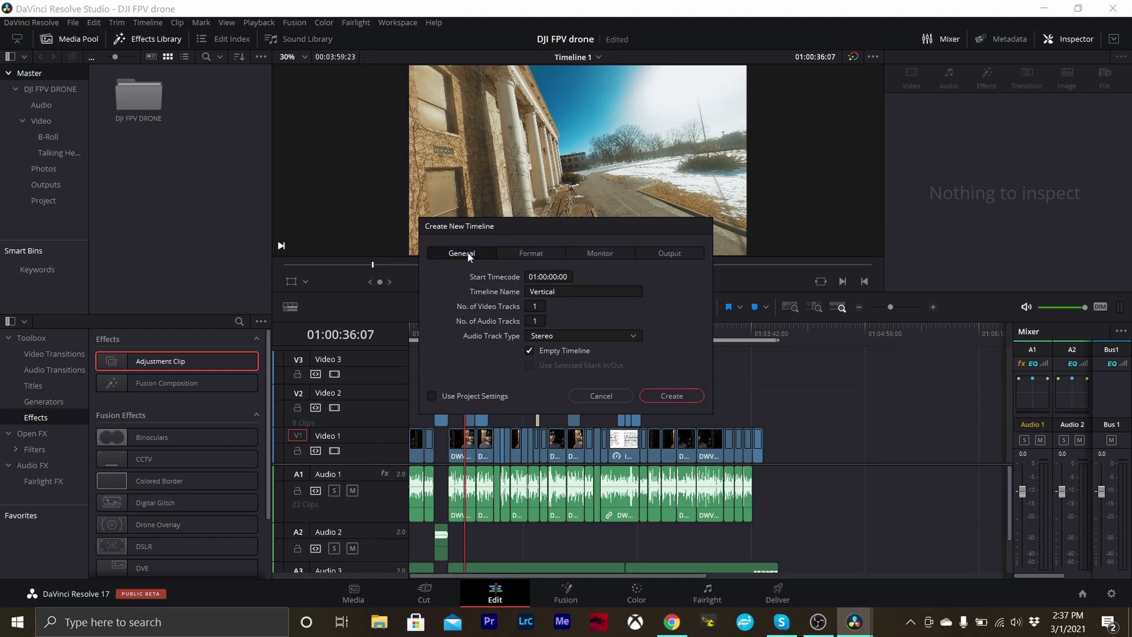
- Set the Vertical timeline's format resolution to 1080 wide by 1920 tall
click(522, 257)
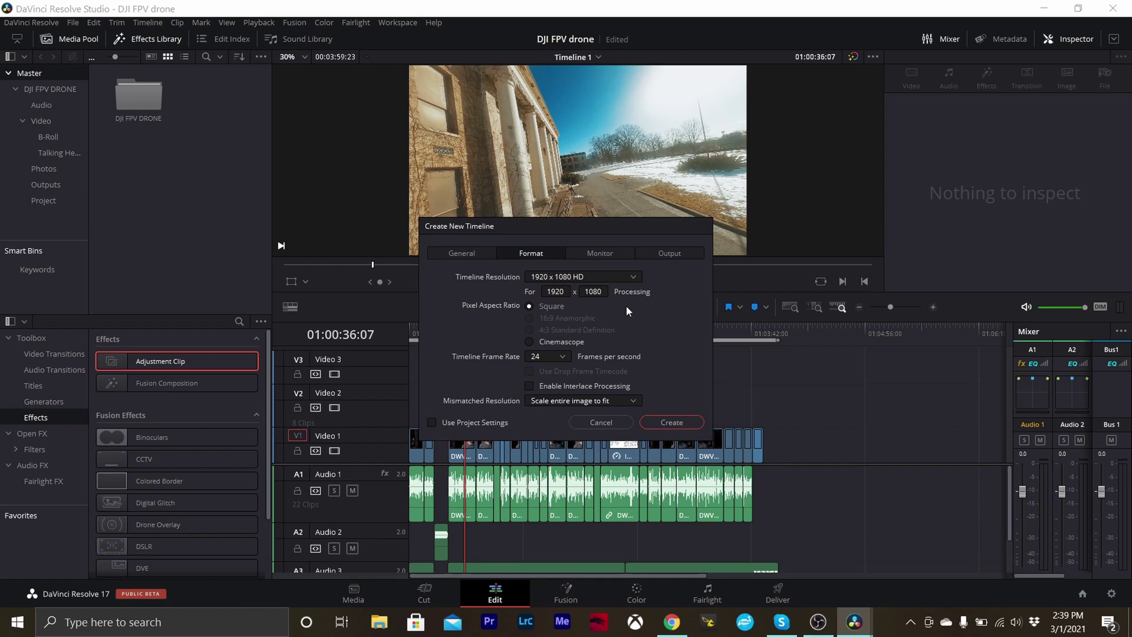
click(559, 289)
key(BackSpace)
key(BackSpace)
key(BackSpace)
text(080)
click(597, 291)
key(BackSpace)
key(BackSpace)
key(BackSpace)
text(920)
- Create the Vertical timeline and raise the drone clip's Inspector Zoom to 3.180
click(669, 422)
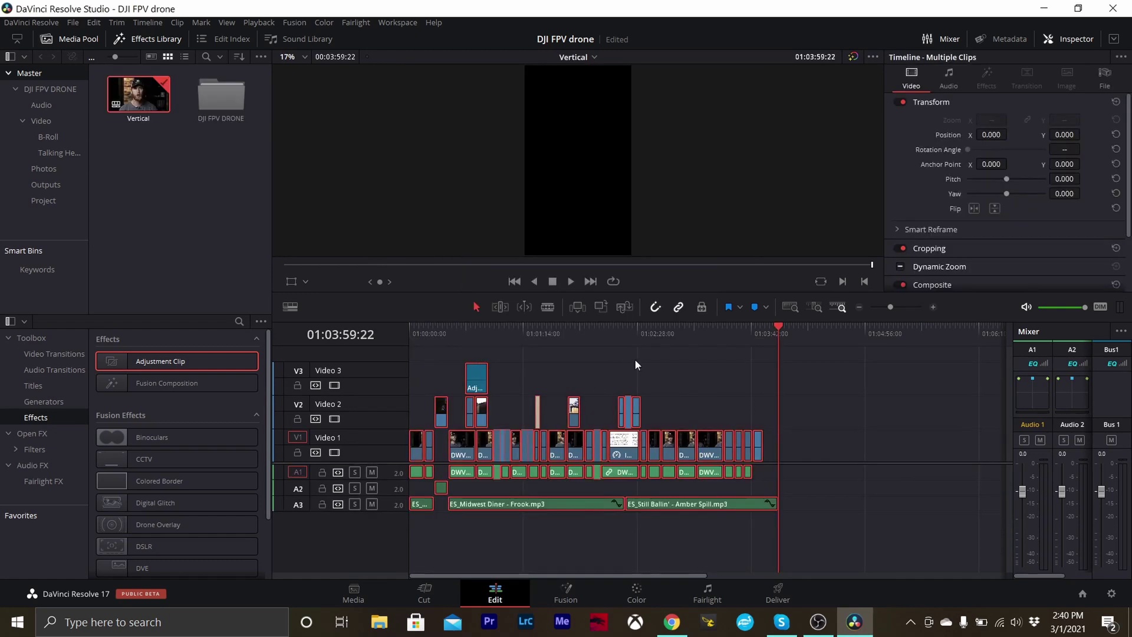
drag(780, 327, 608, 345)
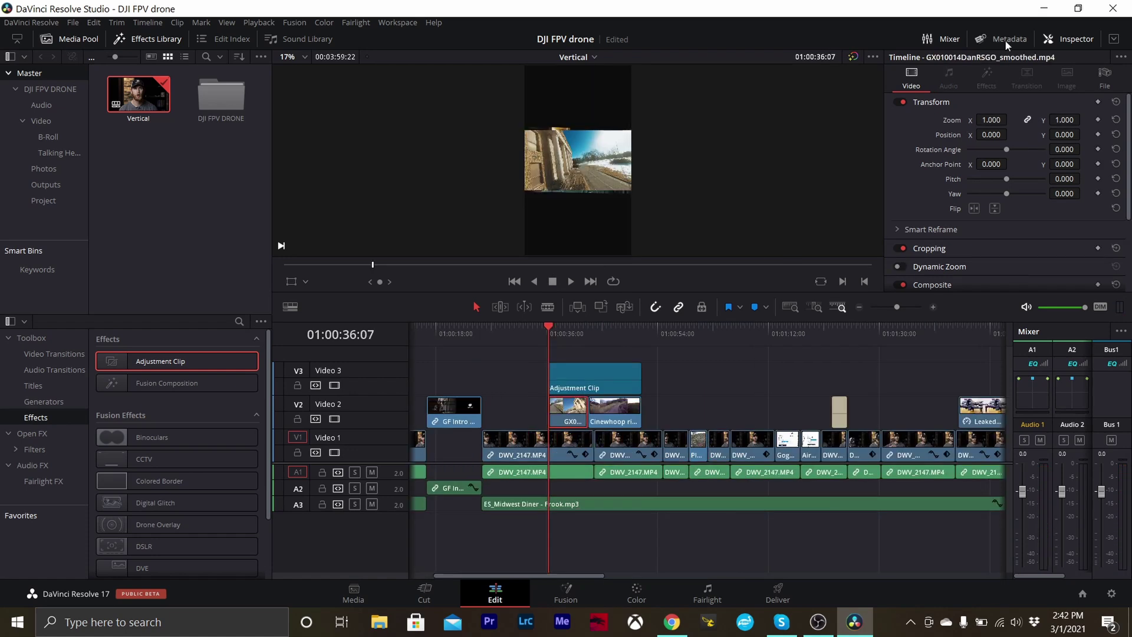
drag(994, 118, 1031, 119)
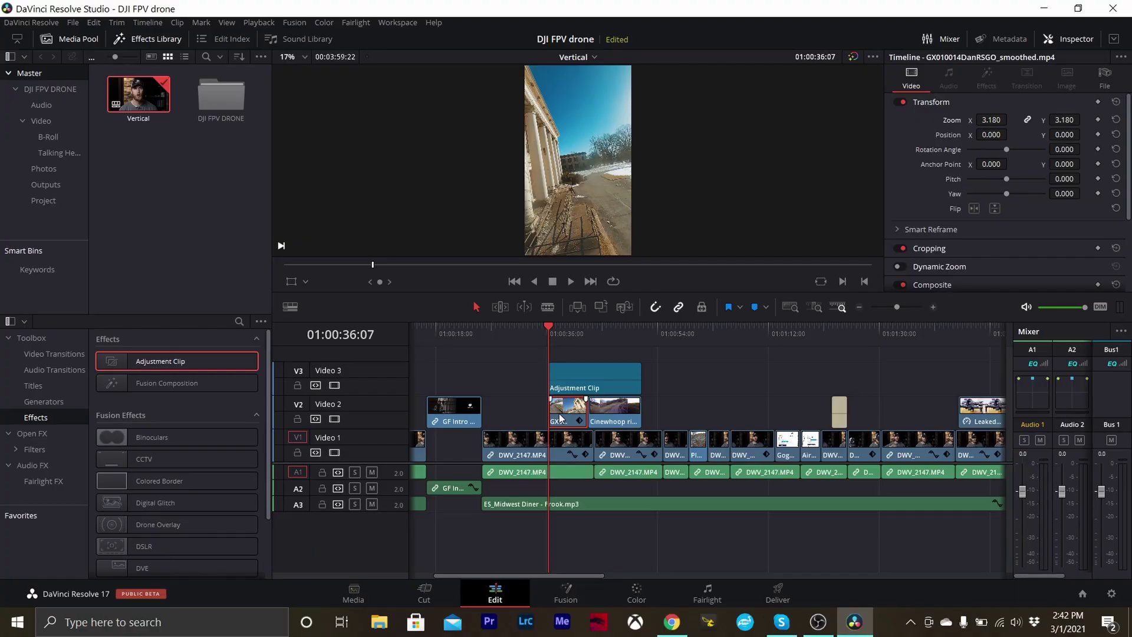
- Copy the zoomed drone clip and fit the whole edit into the timeline view
right_click(560, 418)
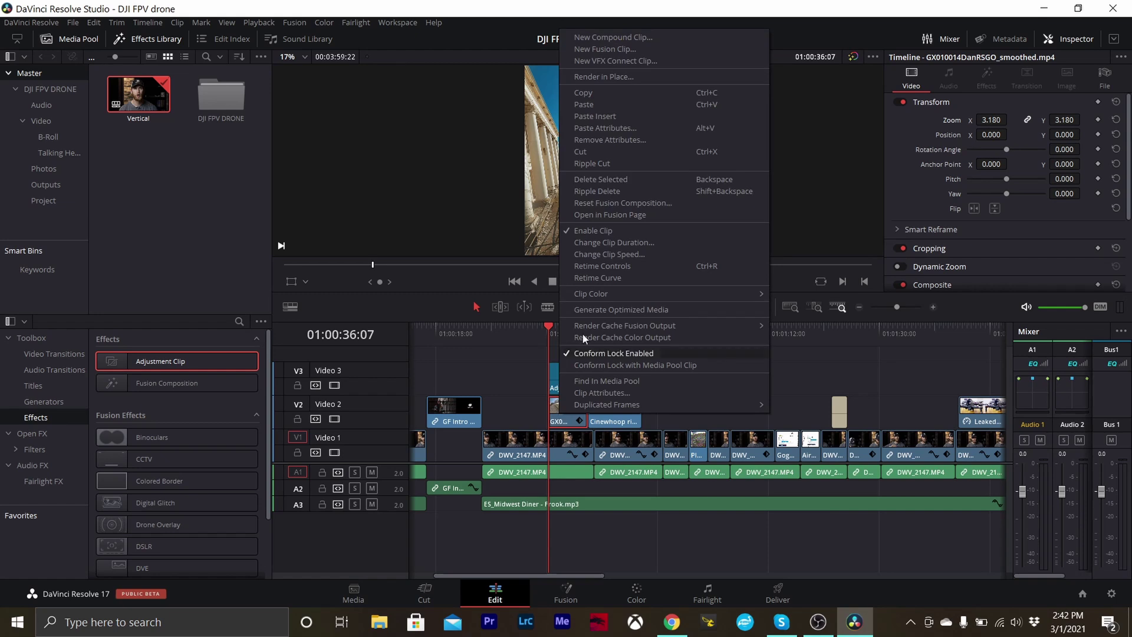
click(590, 94)
key(shift+z)
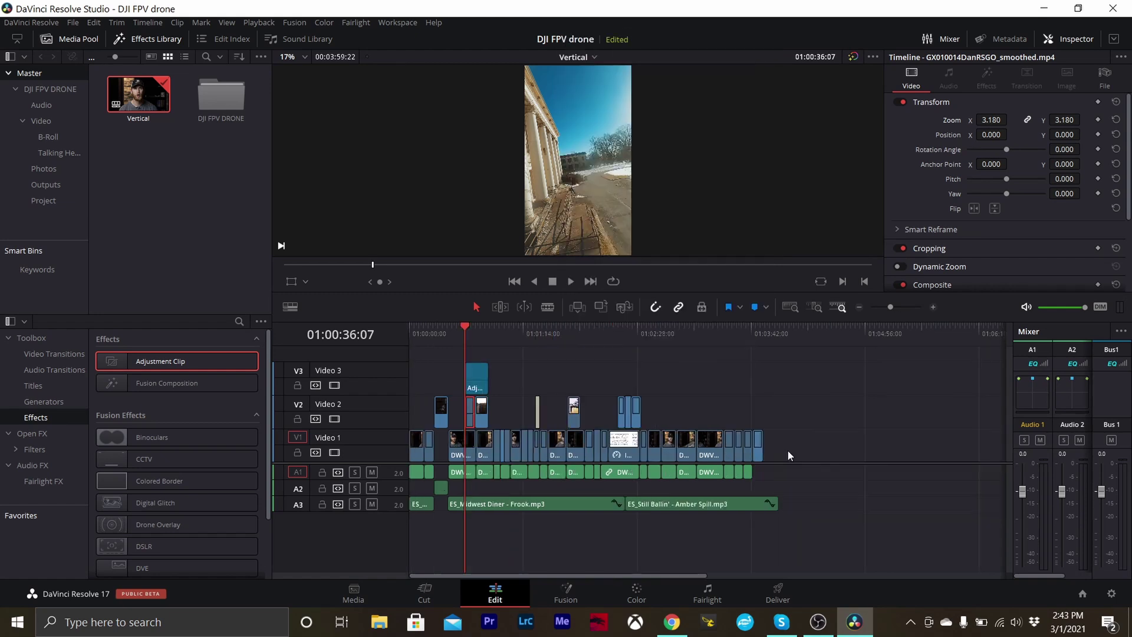
- Select all 27 clips and paste only the Zoom attribute onto them
drag(780, 440, 409, 452)
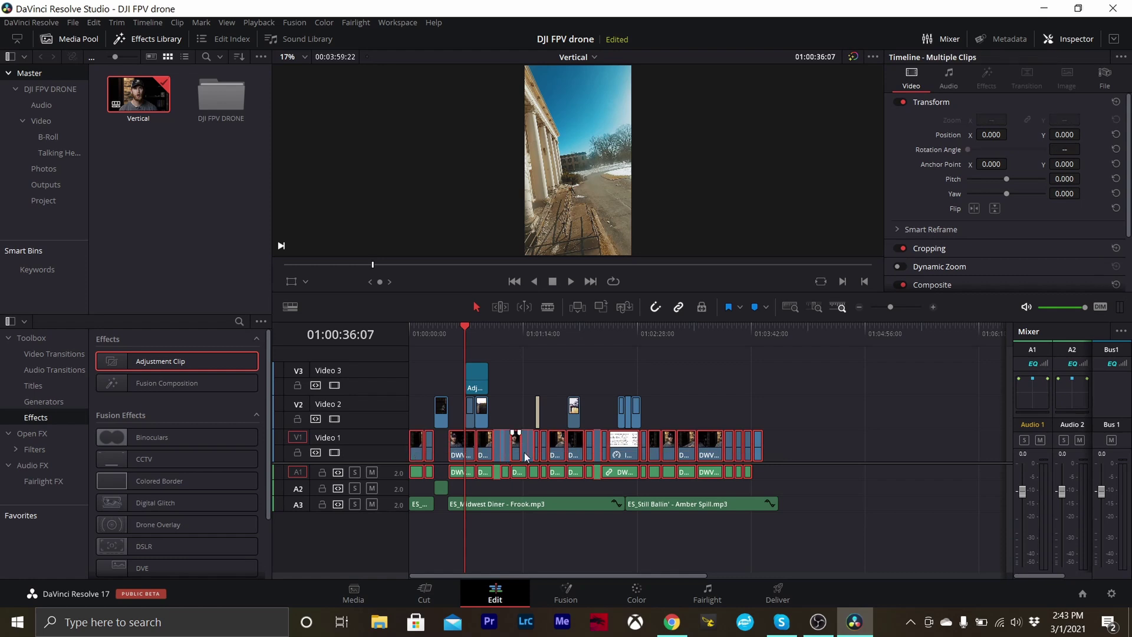
right_click(524, 451)
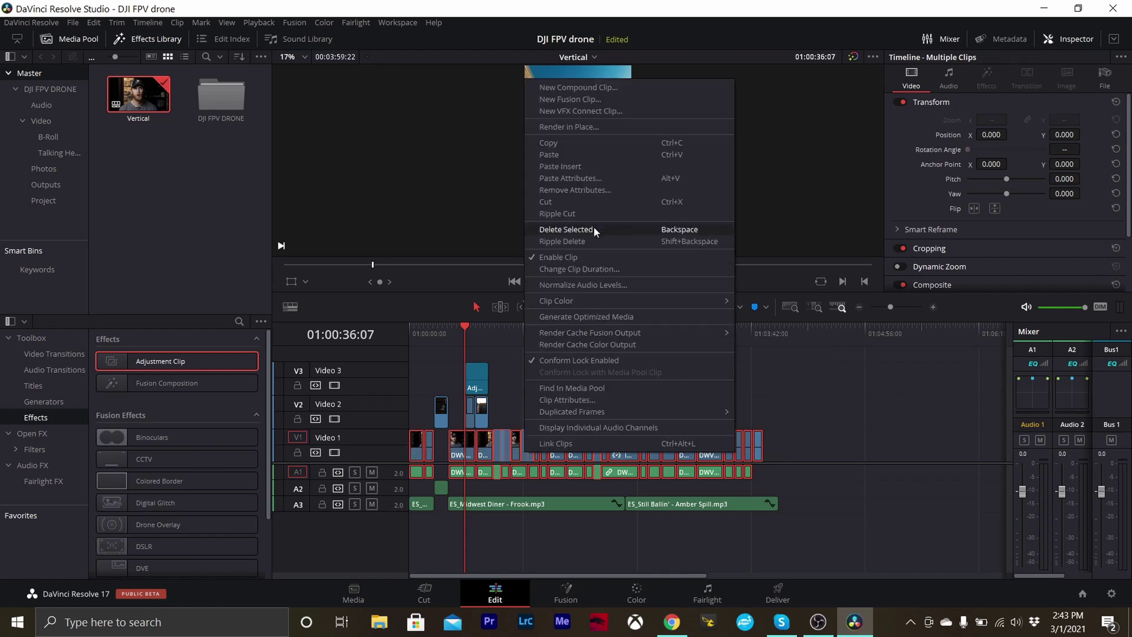
click(581, 183)
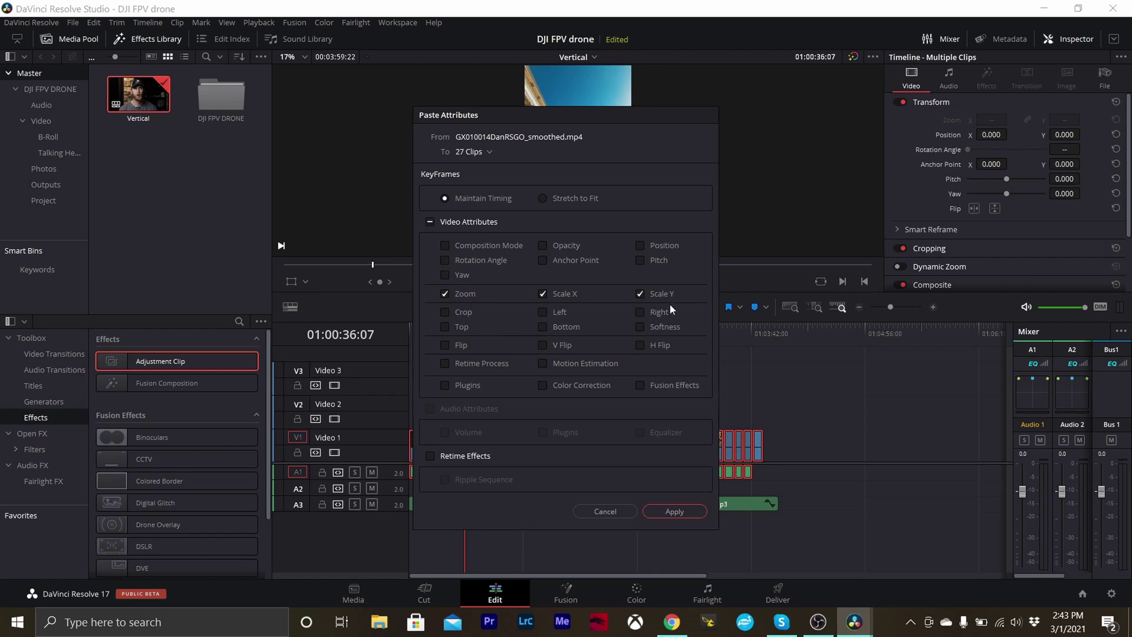
click(677, 511)
click(493, 327)
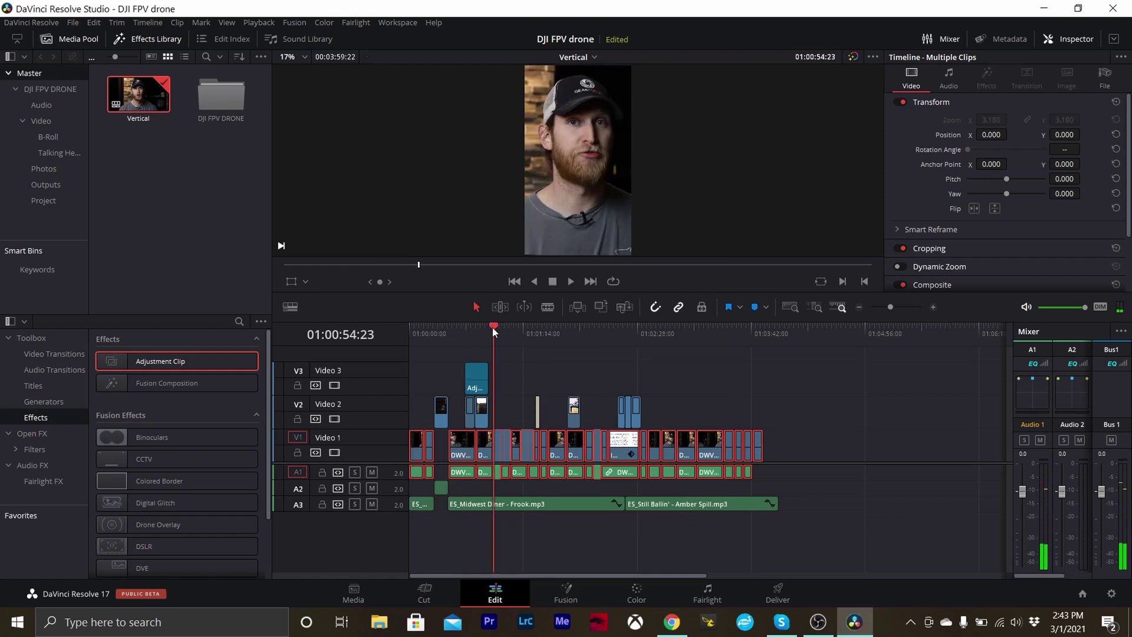
drag(493, 328, 526, 331)
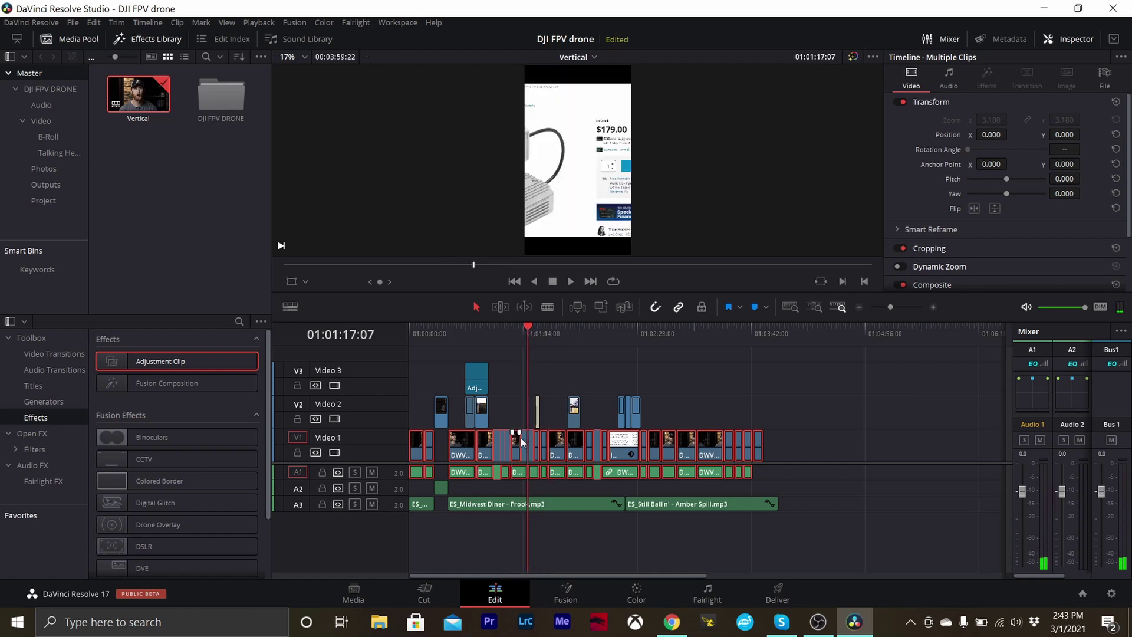
click(555, 334)
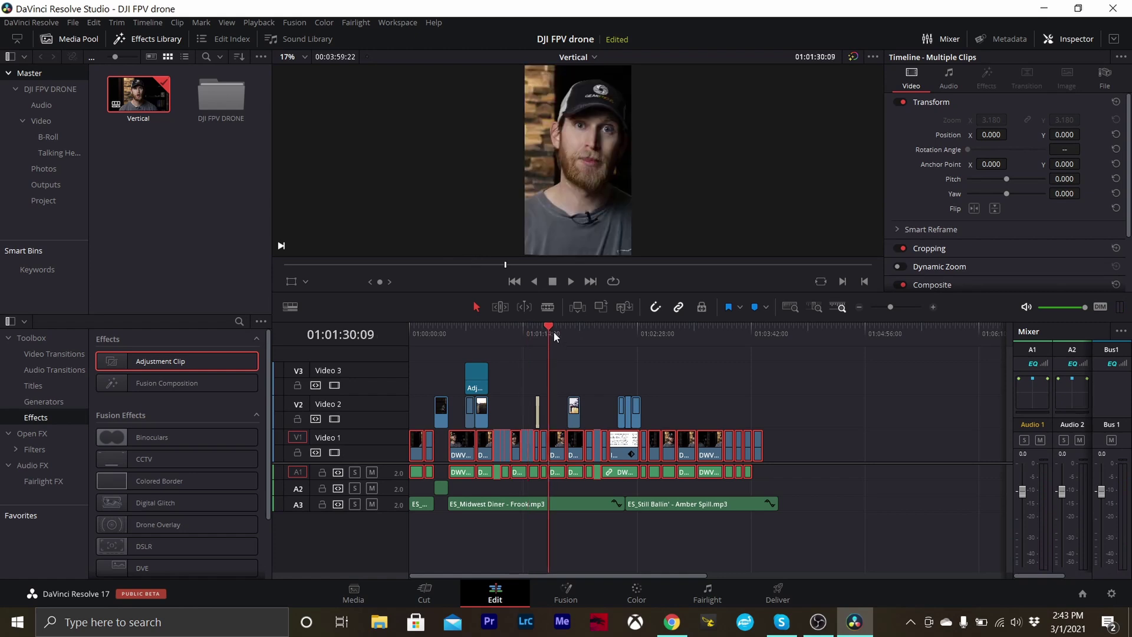
click(559, 326)
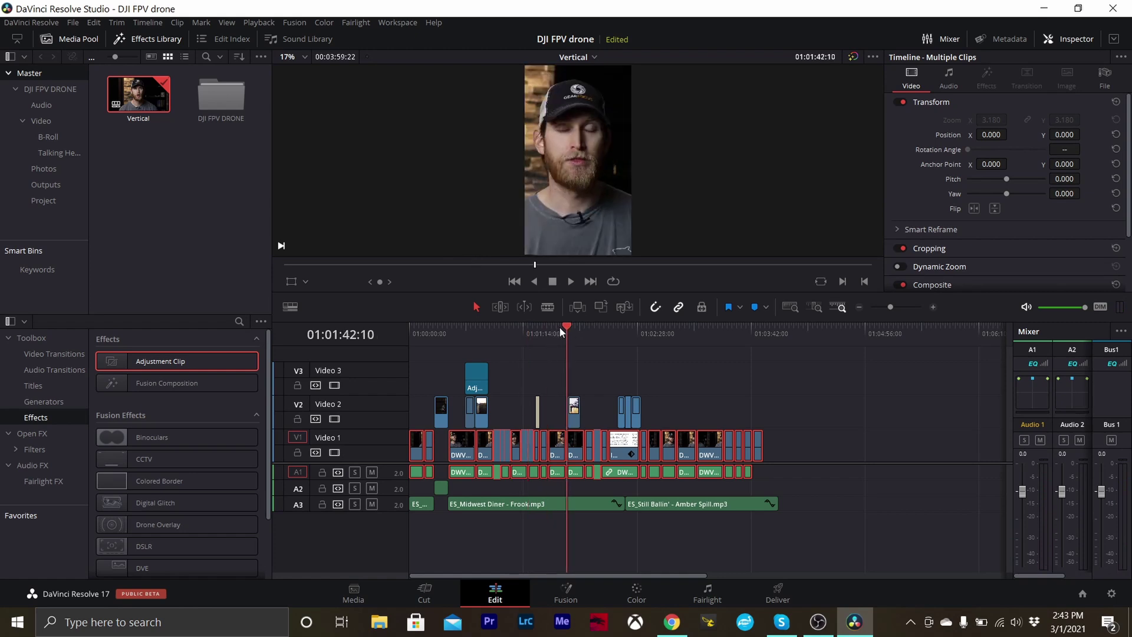